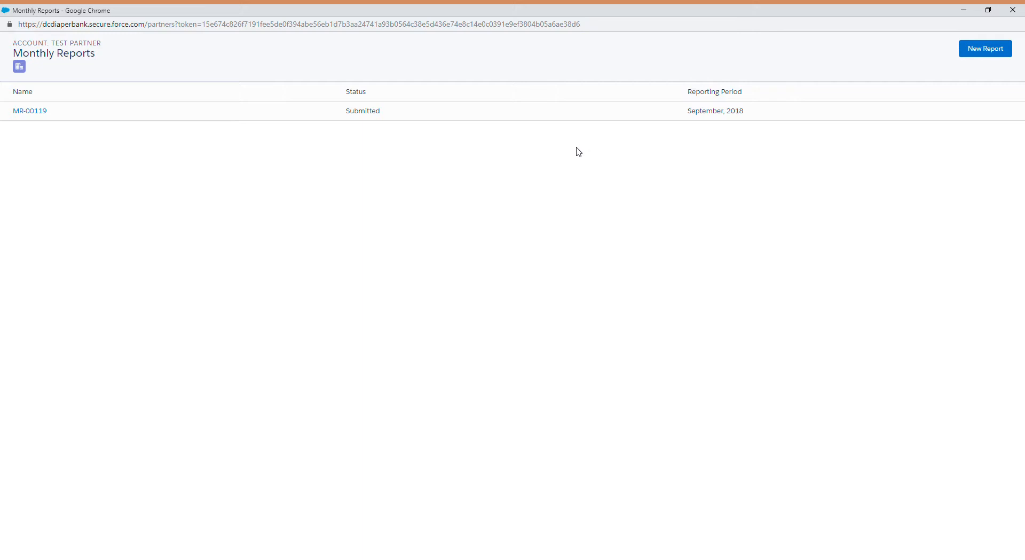
Create a new monthly report and leave the no-data-to-report checkbox unchecked.
{"action": "left_click", "coordinate": [972, 47]}
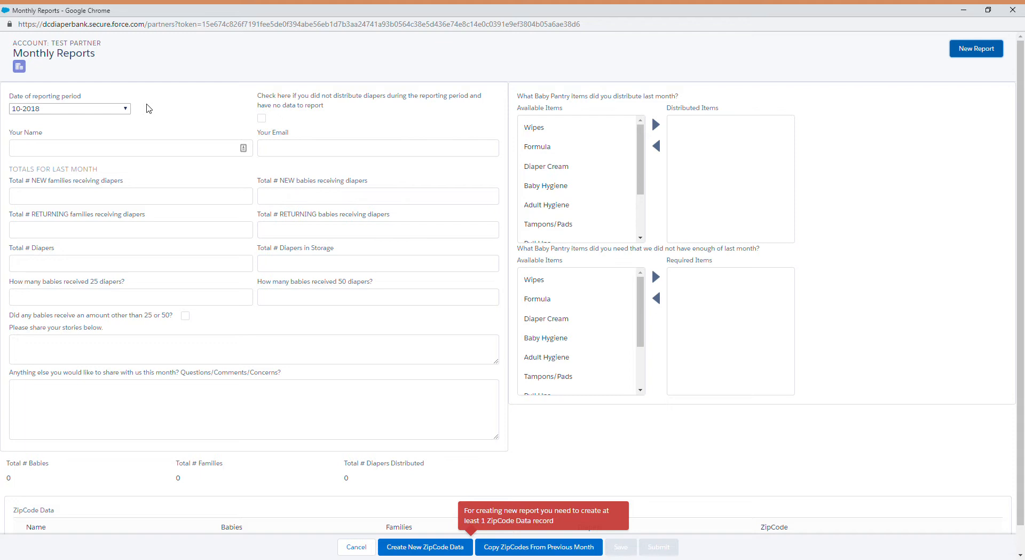
{"action": "left_click", "coordinate": [261, 121]}
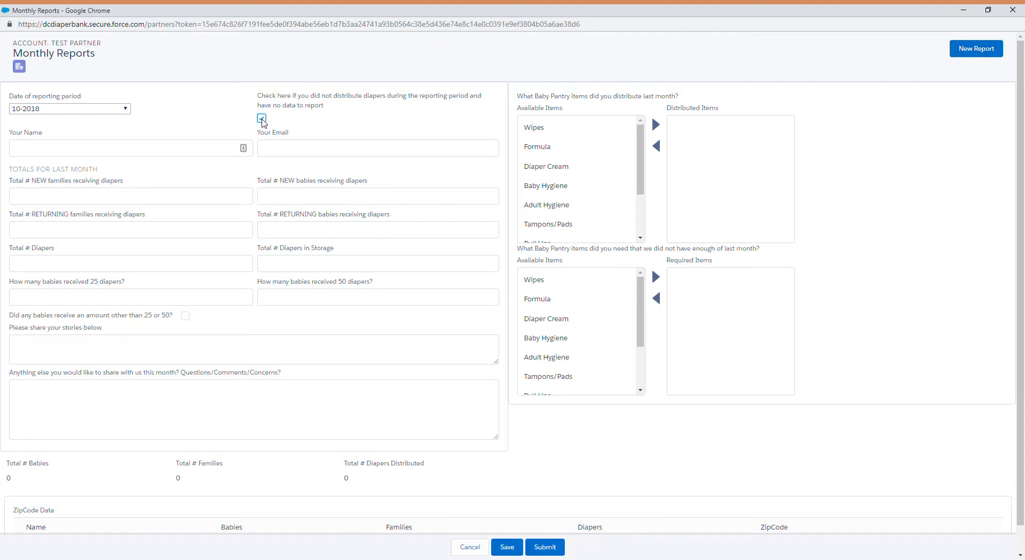
{"action": "left_click", "coordinate": [261, 120]}
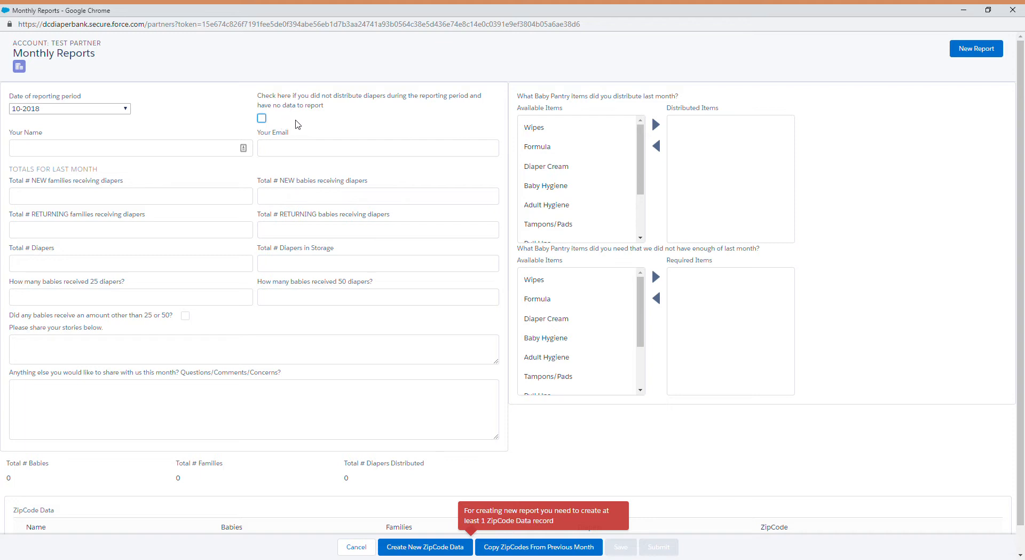
{"action": "left_click", "coordinate": [262, 118]}
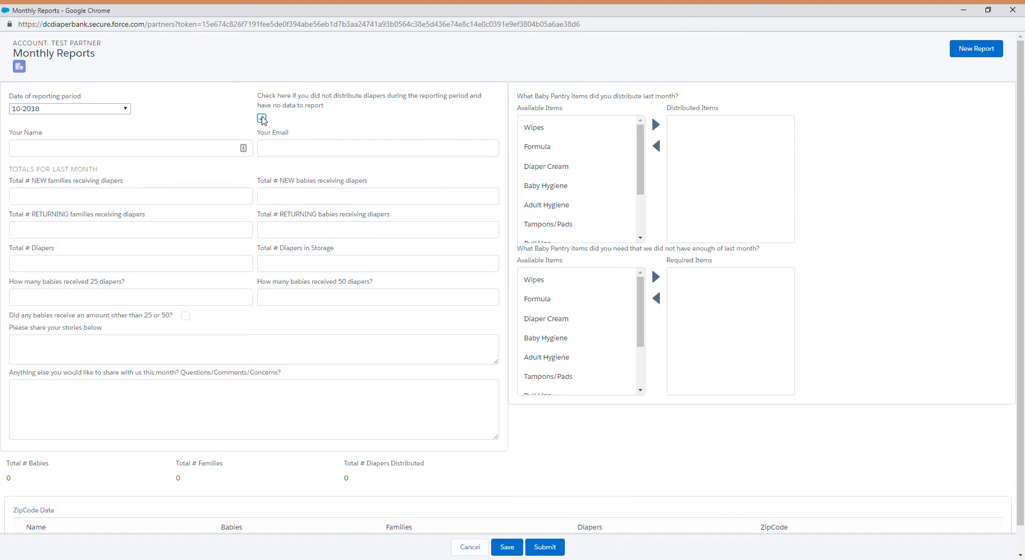
{"action": "left_click", "coordinate": [314, 270]}
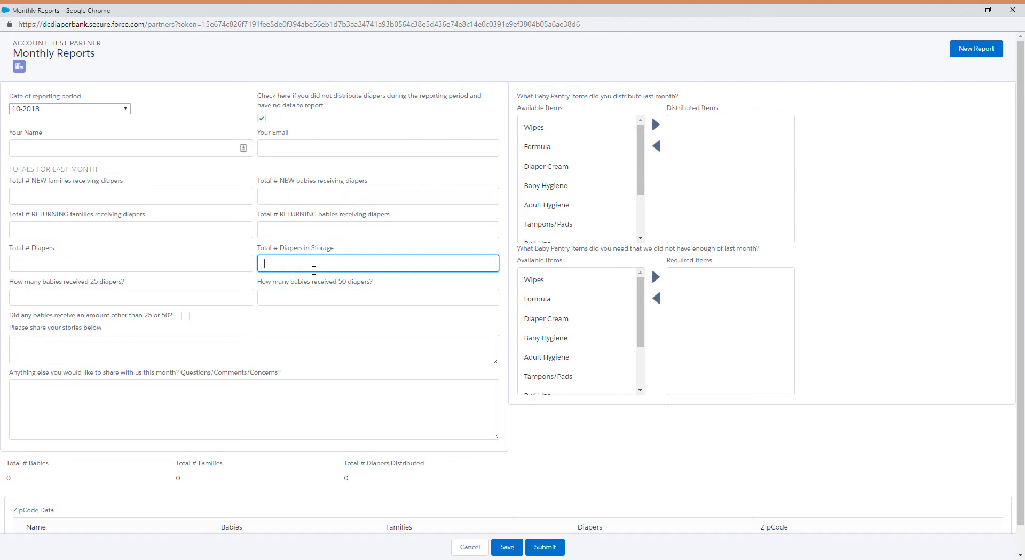
{"action": "left_click", "coordinate": [262, 119]}
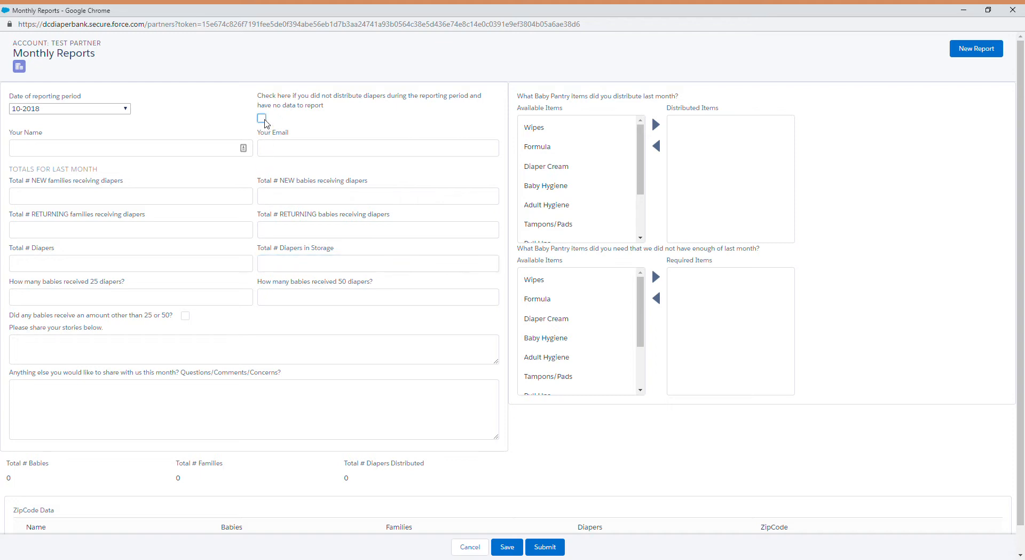
Autofill the reporter's name and email, then enter 10 new and 20 returning families.
{"action": "left_click", "coordinate": [121, 150]}
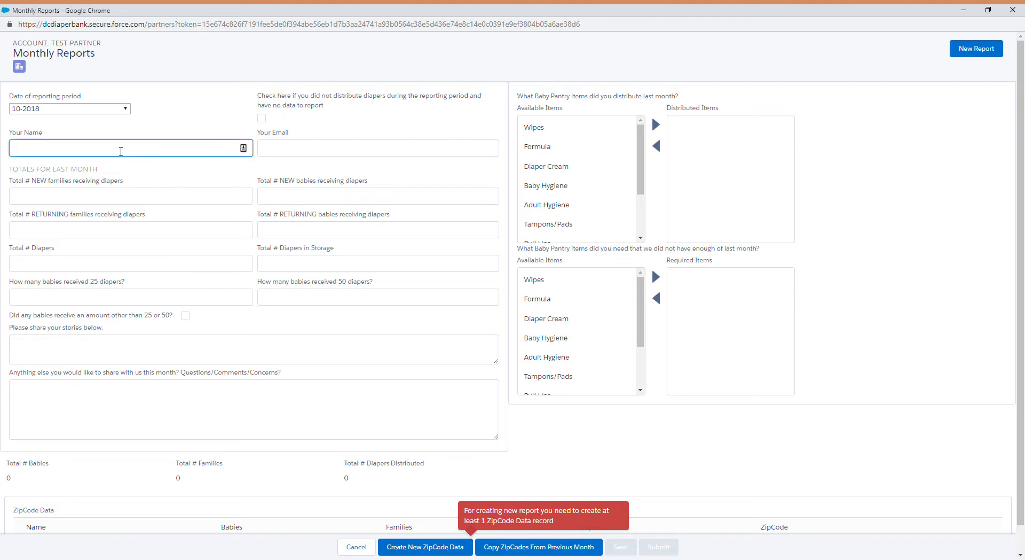
{"action": "left_click", "coordinate": [80, 170]}
{"action": "left_click", "coordinate": [83, 199]}
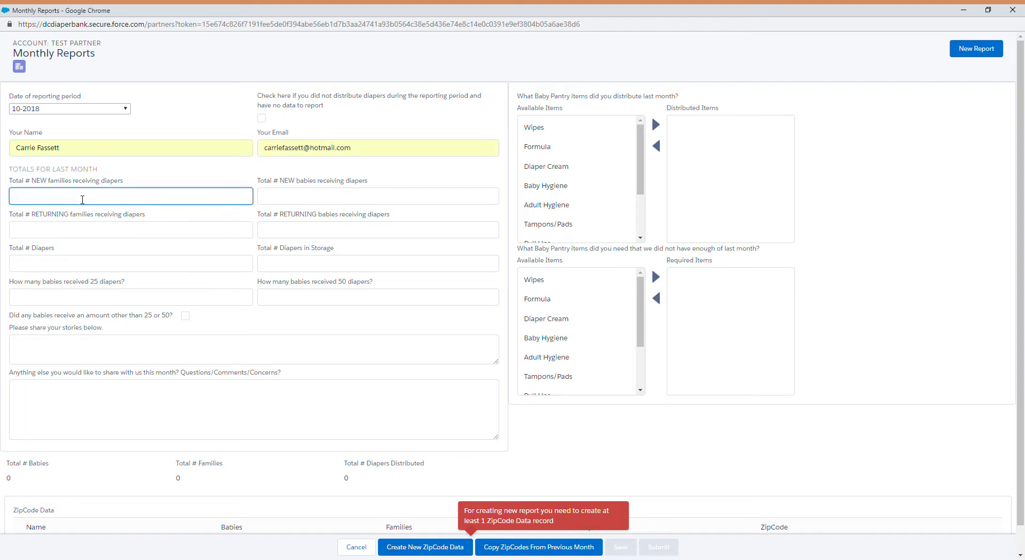
{"action": "type", "text": "10"}
{"action": "left_click", "coordinate": [54, 235]}
{"action": "type", "text": "20"}
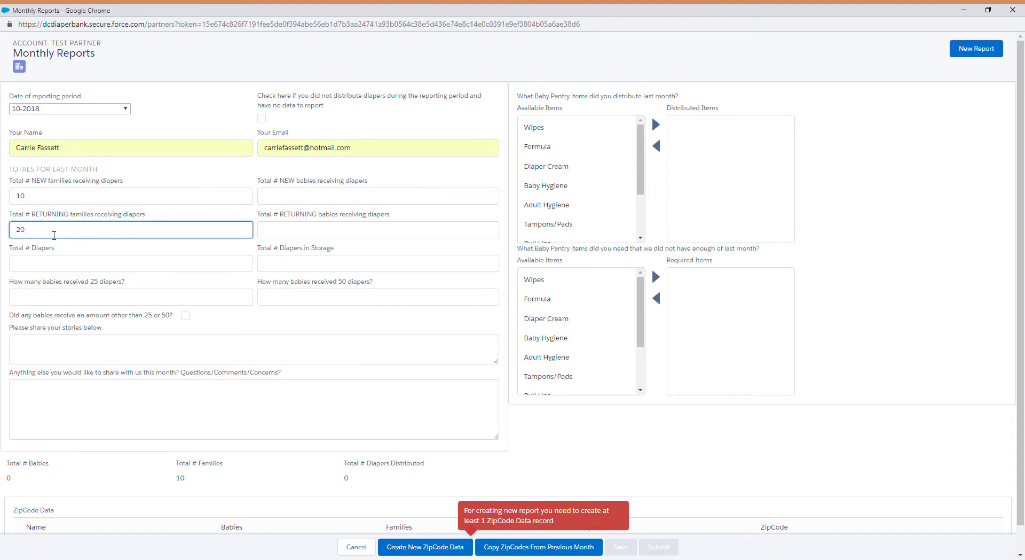
Enter 10 new babies, 20 returning babies and 1500 total diapers distributed.
{"action": "left_click", "coordinate": [301, 201]}
{"action": "type", "text": "10"}
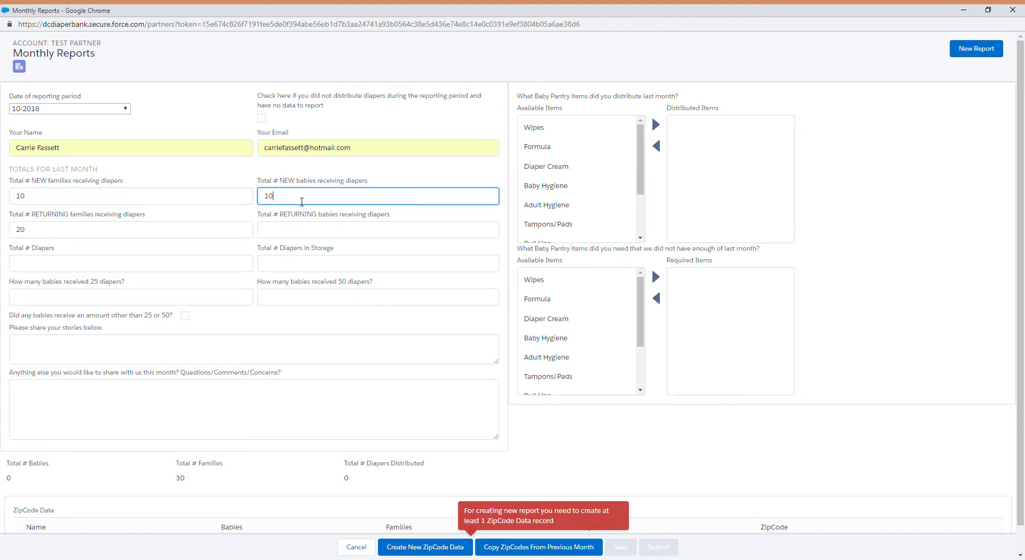
{"action": "left_click", "coordinate": [295, 230]}
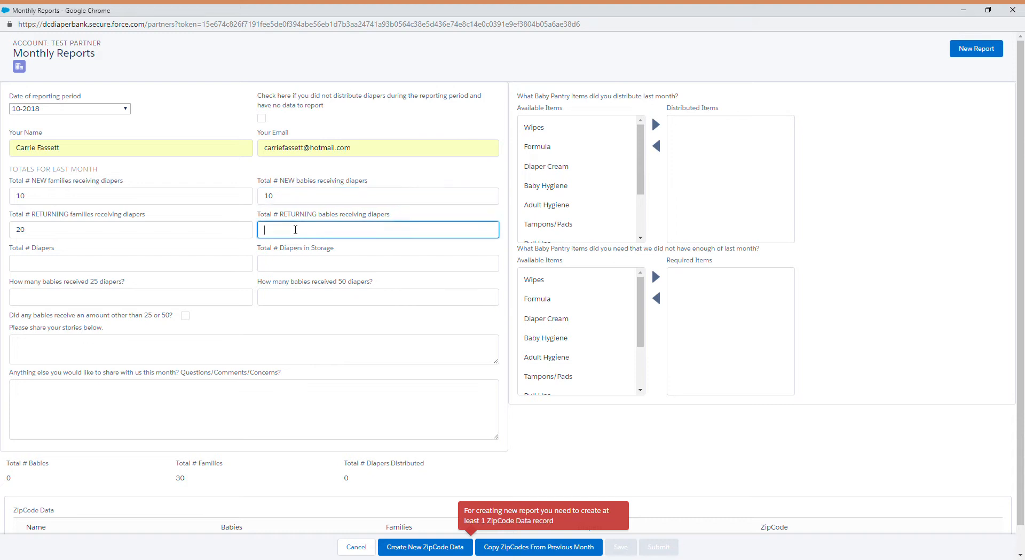
{"action": "type", "text": "20"}
{"action": "left_click", "coordinate": [98, 266]}
{"action": "type", "text": "15000"}
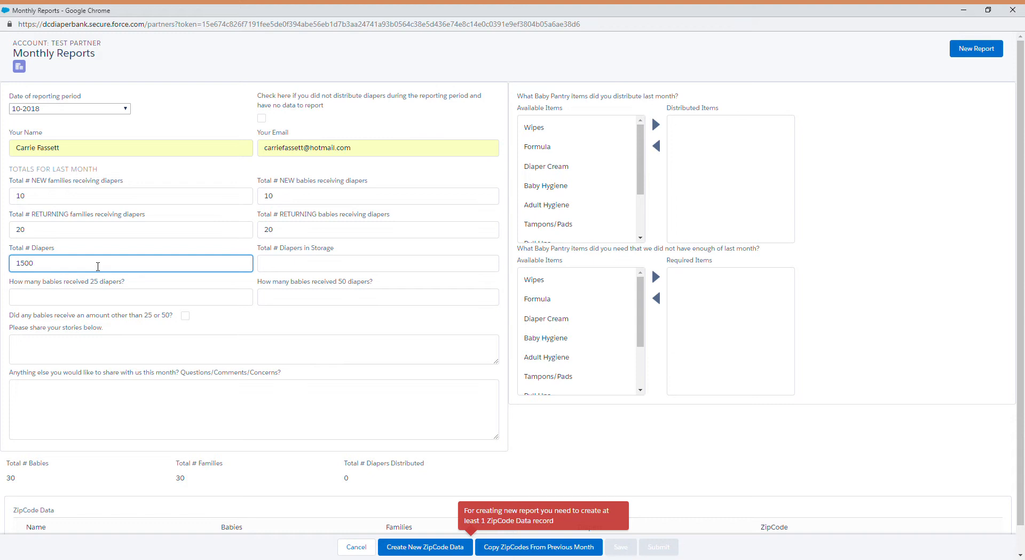
Enter 1000 diapers in storage, 0 babies receiving 25 and 30 receiving 50.
{"action": "left_click", "coordinate": [274, 266]}
{"action": "type", "text": "1"}
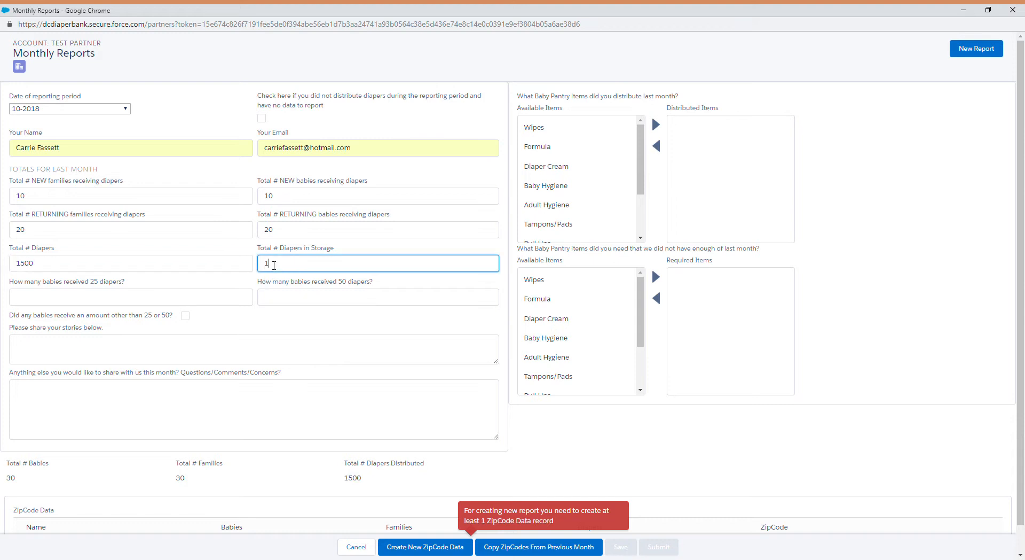
{"action": "type", "text": "000"}
{"action": "left_click", "coordinate": [172, 302]}
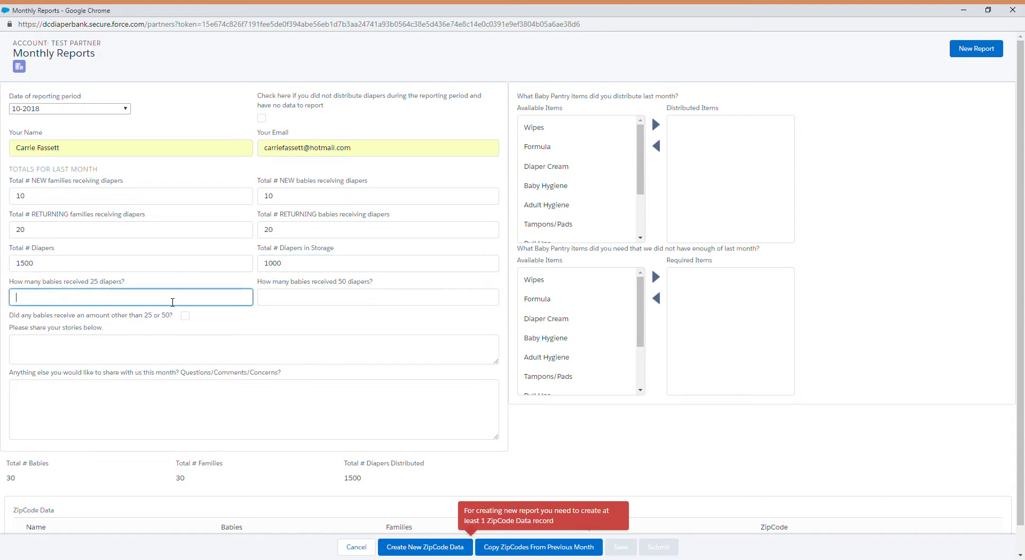
{"action": "type", "text": "0"}
{"action": "left_click", "coordinate": [326, 304]}
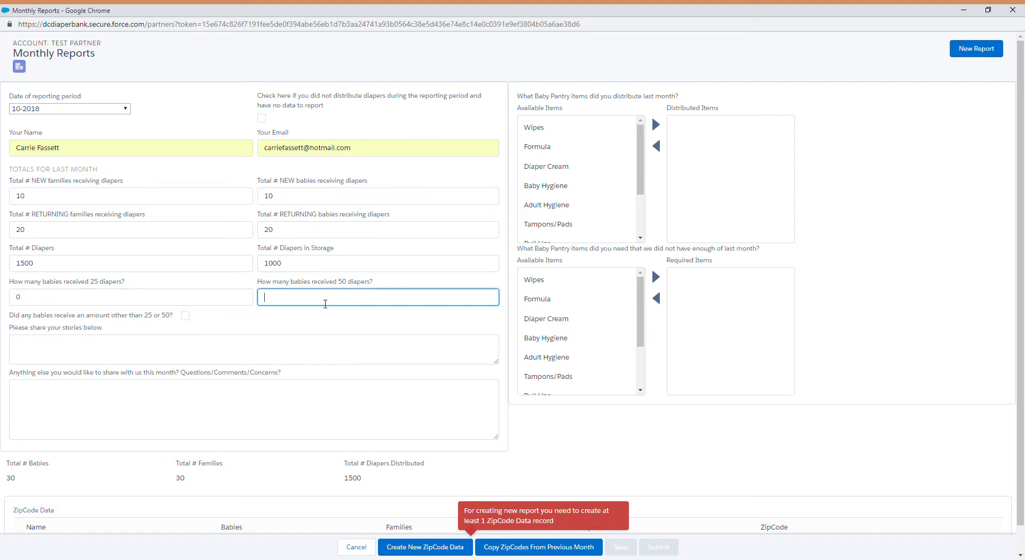
{"action": "type", "text": "30"}
{"action": "left_click", "coordinate": [525, 431]}
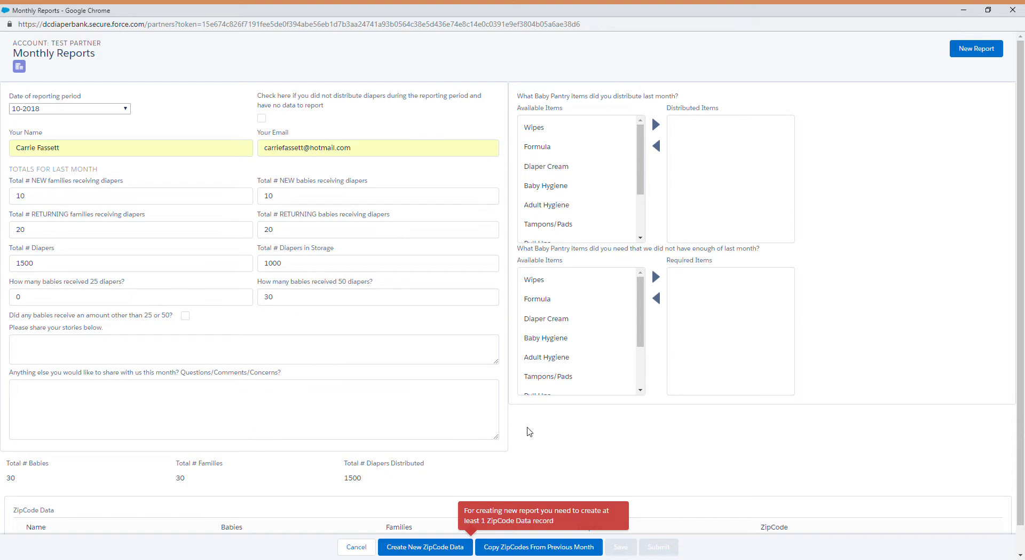
{"action": "scroll", "coordinate": [531, 426], "scroll_direction": "down", "scroll_amount": 1}
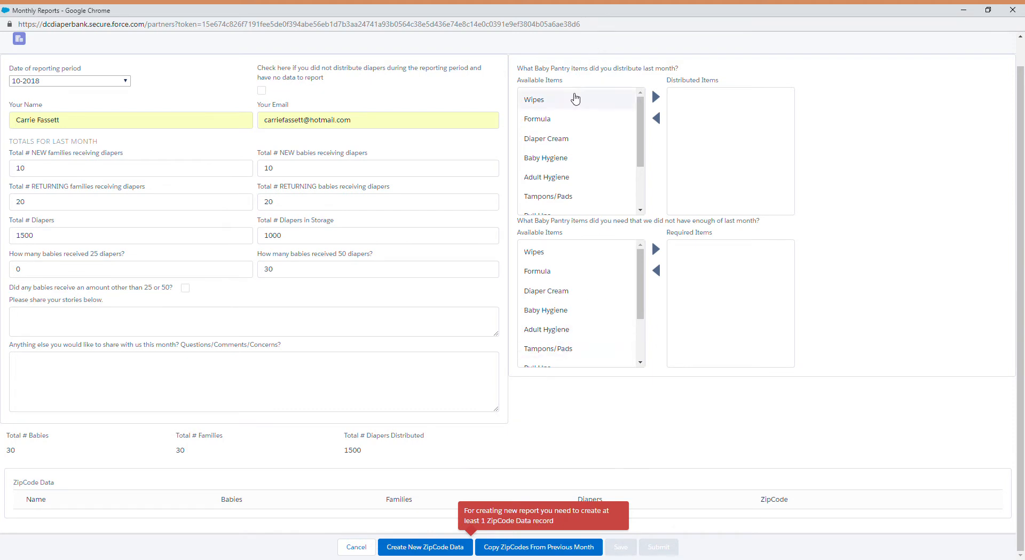
Add Wipes to the distributed items and Formula to the needed items.
{"action": "left_click", "coordinate": [656, 97]}
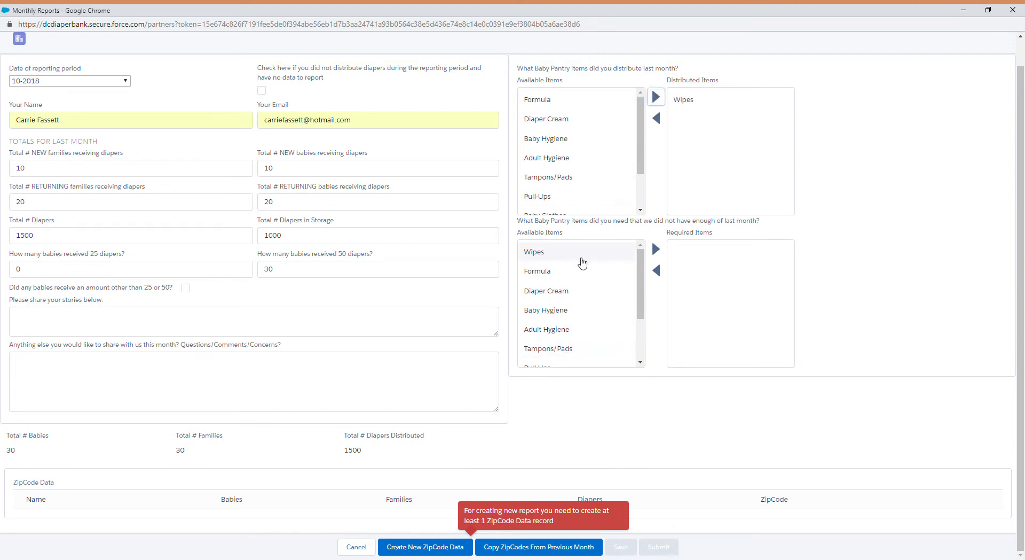
{"action": "left_click", "coordinate": [593, 273]}
{"action": "left_click", "coordinate": [656, 248]}
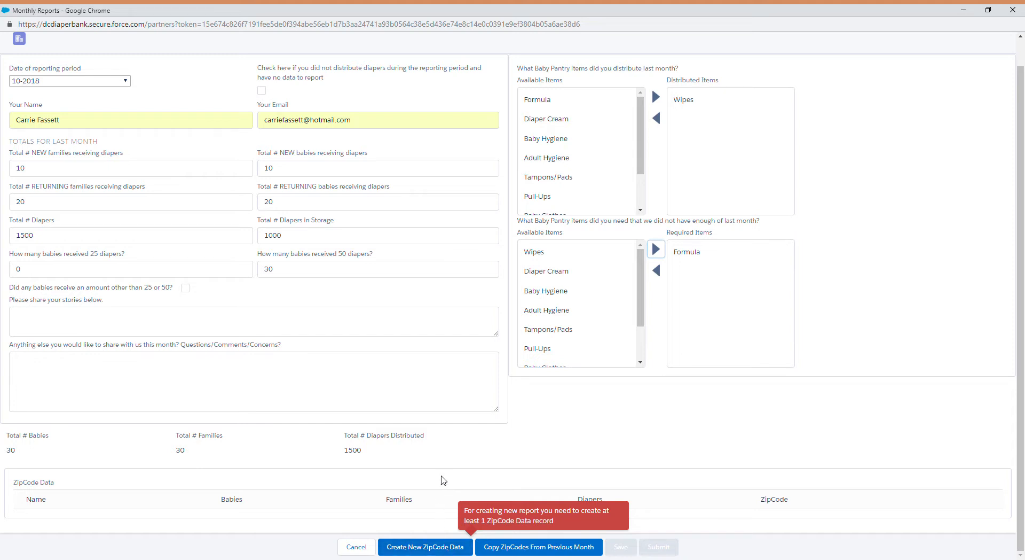
Copy the five zip code records from the previous month and save the report.
{"action": "left_click", "coordinate": [541, 547]}
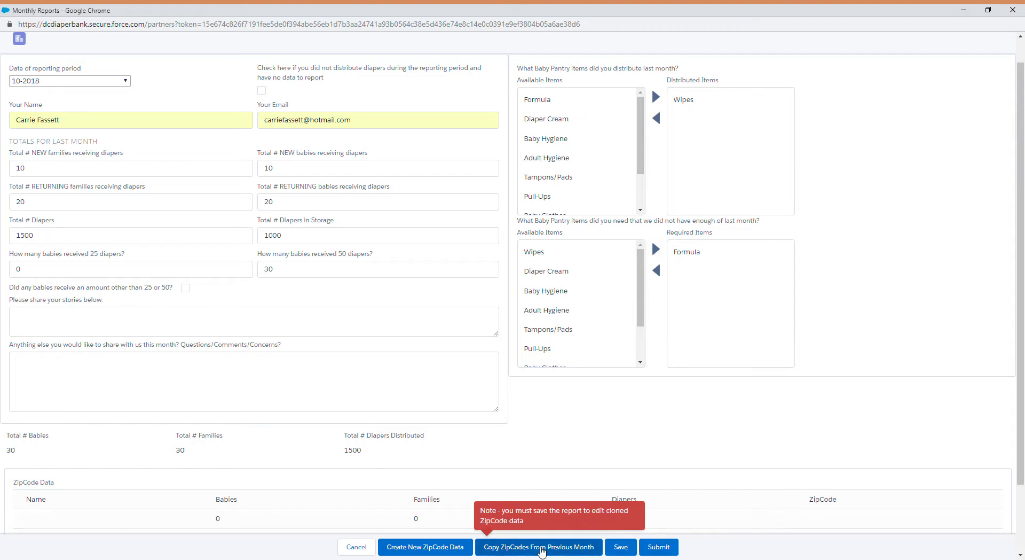
{"action": "scroll", "coordinate": [547, 466], "scroll_direction": "down", "scroll_amount": 2}
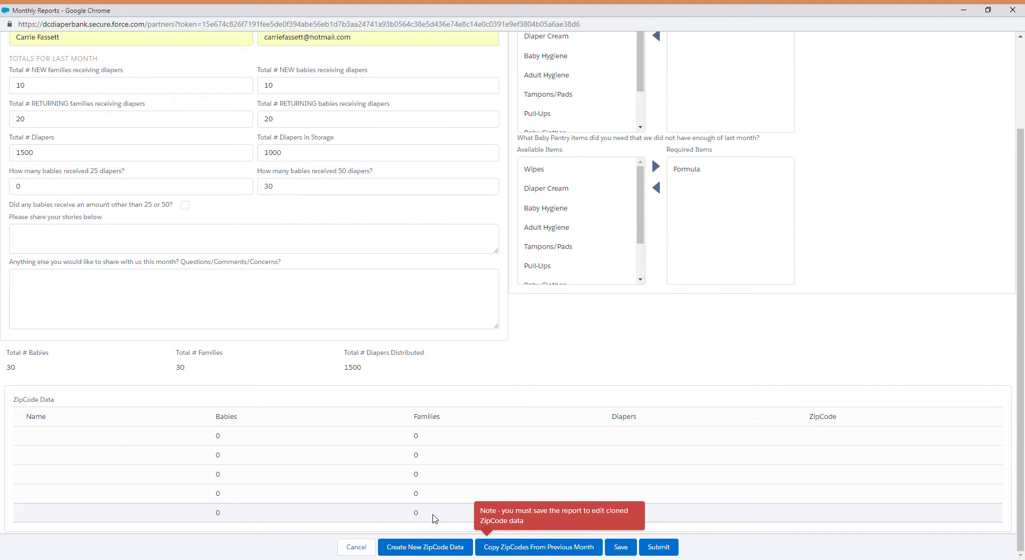
{"action": "left_click", "coordinate": [621, 547]}
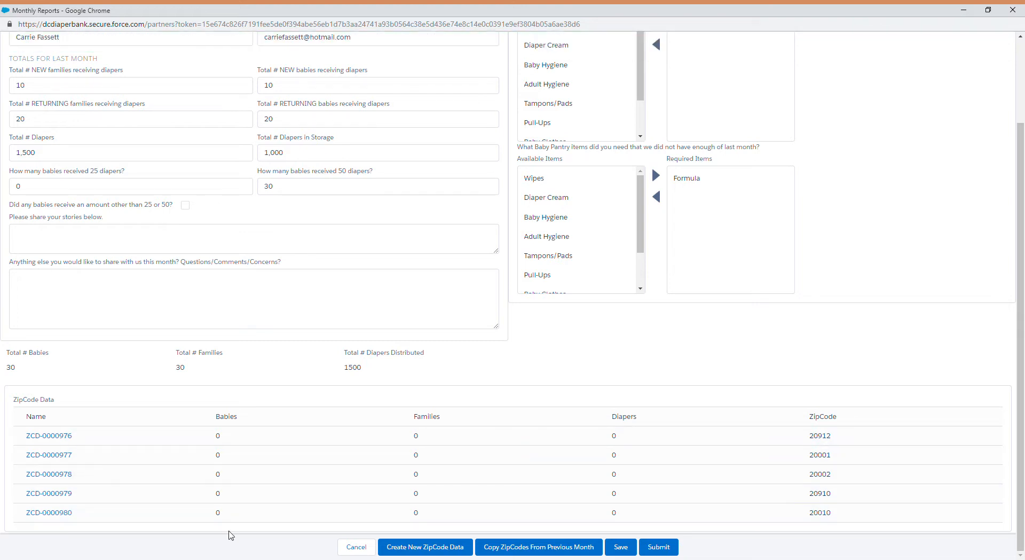
Set zip code 20912 (ZCD-0000976) to 20 families, 20 babies and 1000 diapers.
{"action": "left_click", "coordinate": [66, 439]}
{"action": "left_click", "coordinate": [391, 265]}
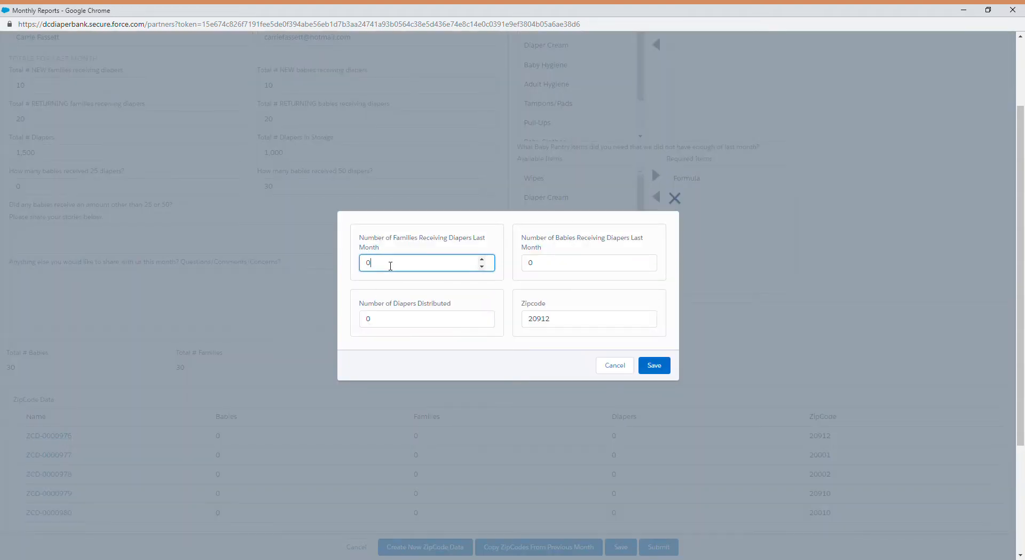
{"action": "key", "text": "BackSpace"}
{"action": "type", "text": "20"}
{"action": "left_click", "coordinate": [539, 265]}
{"action": "key", "text": "BackSpace"}
{"action": "type", "text": "20"}
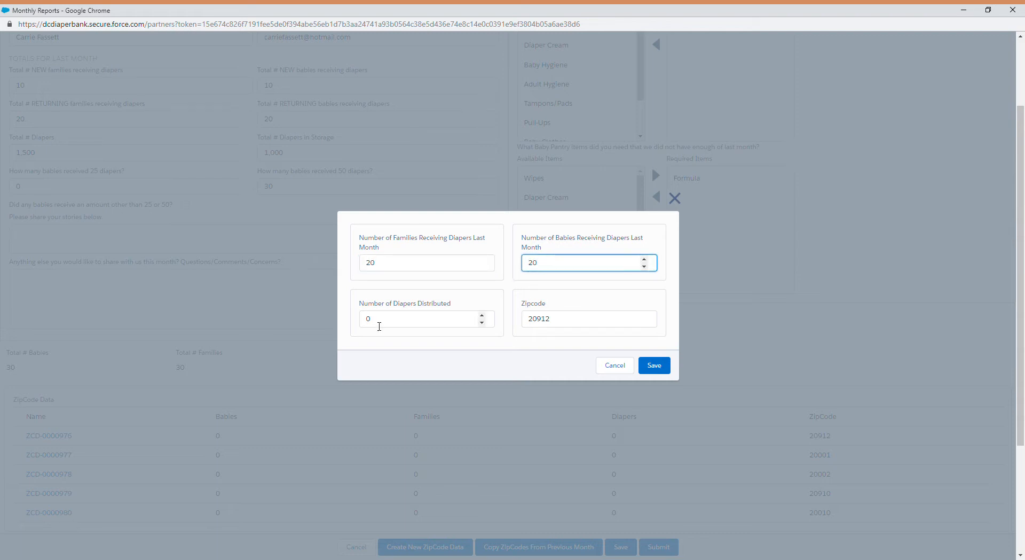
{"action": "left_click", "coordinate": [380, 327]}
{"action": "key", "text": "BackSpace"}
{"action": "type", "text": "1000"}
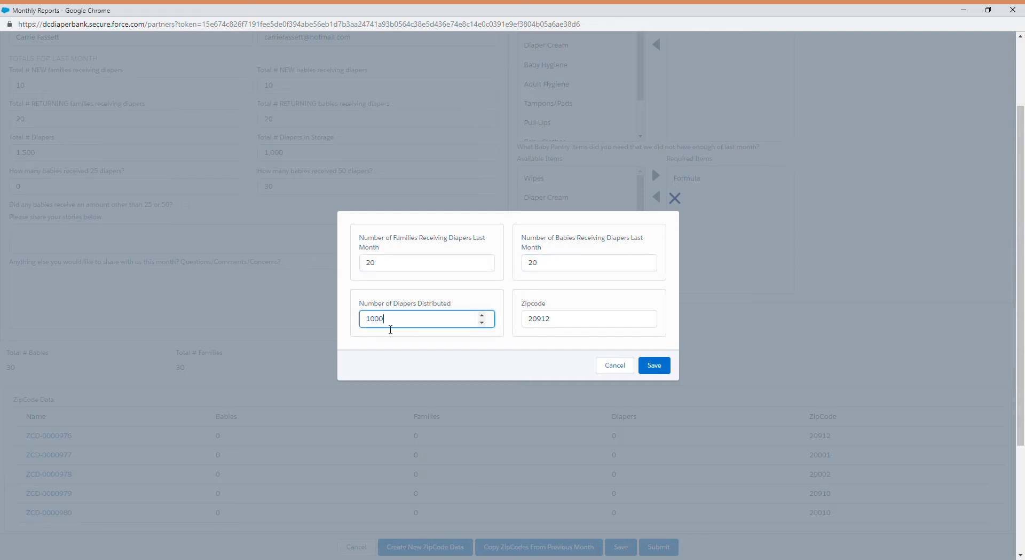
{"action": "left_click", "coordinate": [660, 367]}
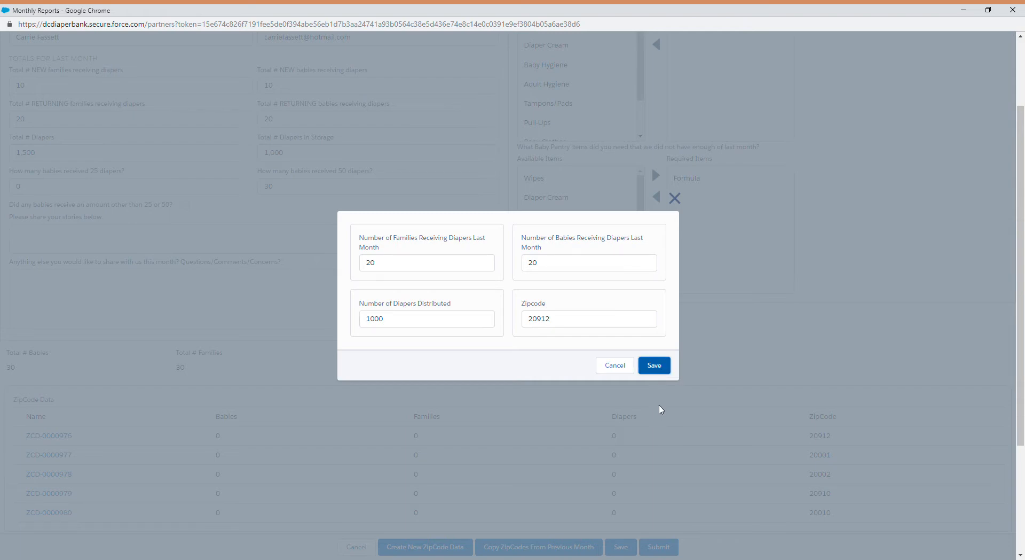
{"action": "left_click", "coordinate": [662, 368]}
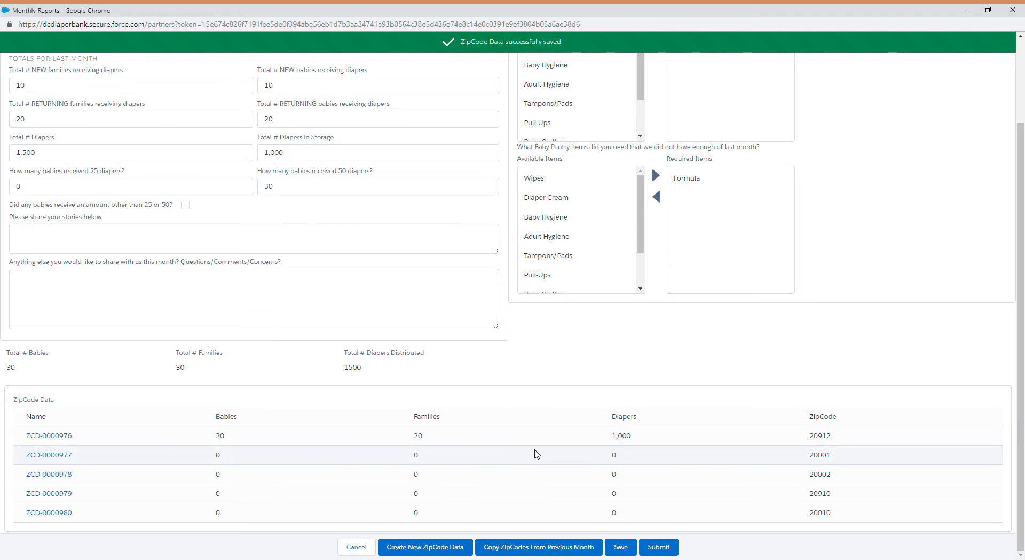
Set zip code 20001 (ZCD-0000977) to 10 families, 10 babies and 500 diapers.
{"action": "left_click", "coordinate": [53, 455]}
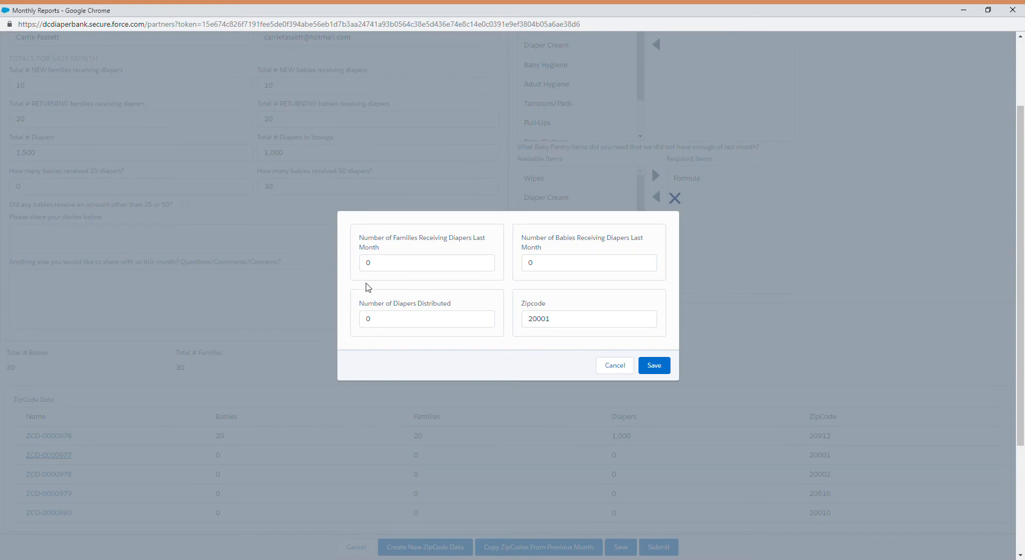
{"action": "left_click", "coordinate": [373, 264]}
{"action": "key", "text": "BackSpace"}
{"action": "type", "text": "10"}
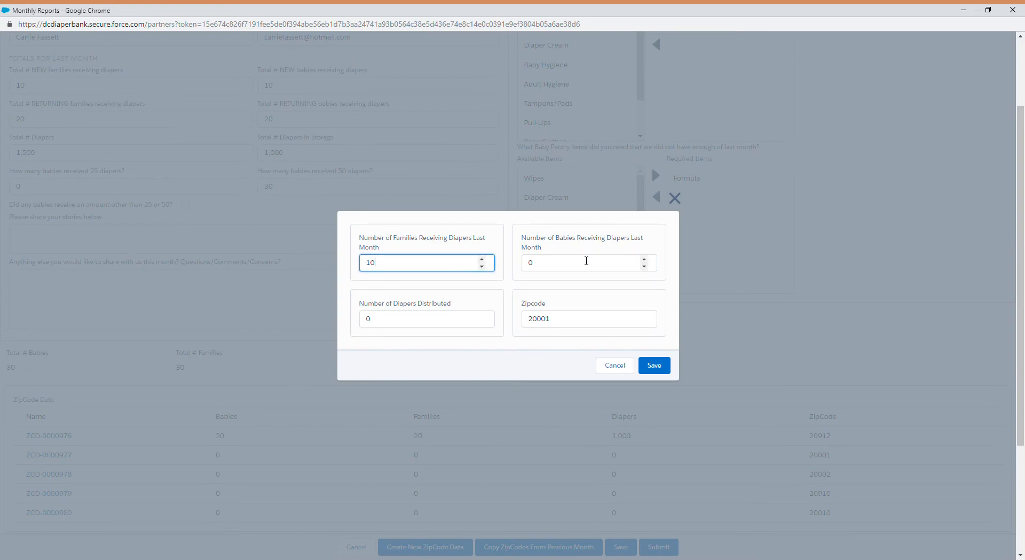
{"action": "key", "text": "Tab"}
{"action": "type", "text": "10"}
{"action": "key", "text": "Tab"}
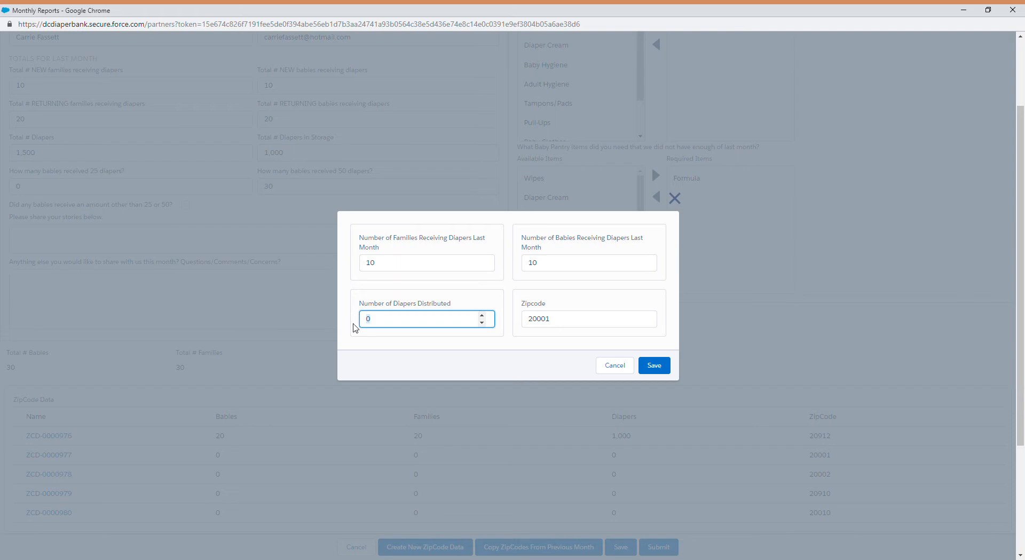
{"action": "type", "text": "500"}
{"action": "left_click", "coordinate": [655, 365]}
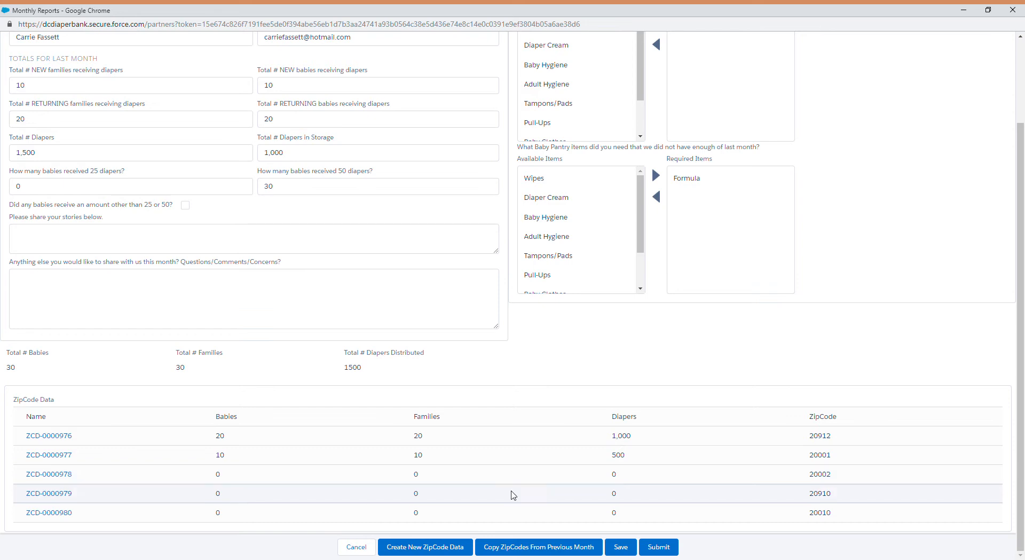
Submit the October 2018 report and confirm the submission.
{"action": "left_click", "coordinate": [664, 542]}
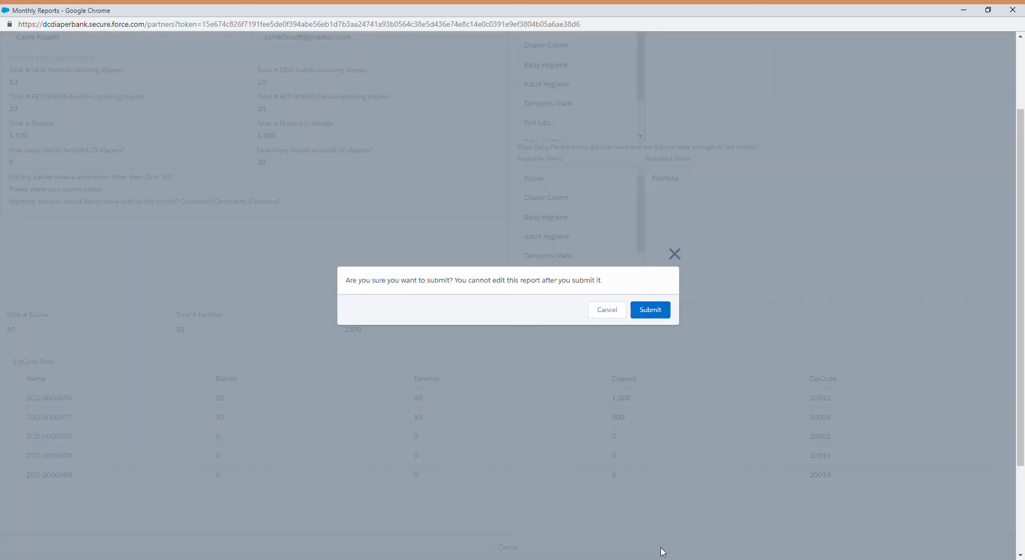
{"action": "left_click", "coordinate": [646, 315]}
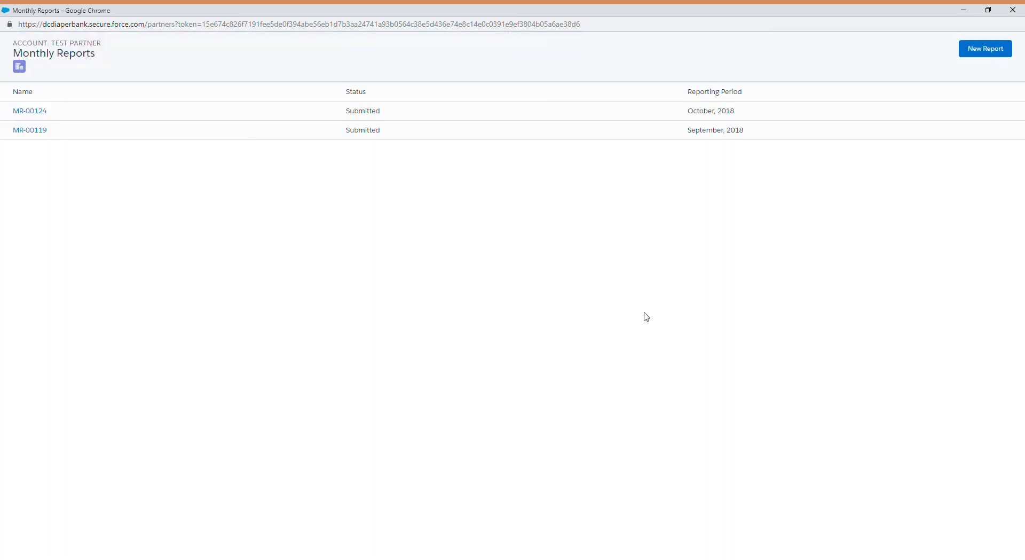